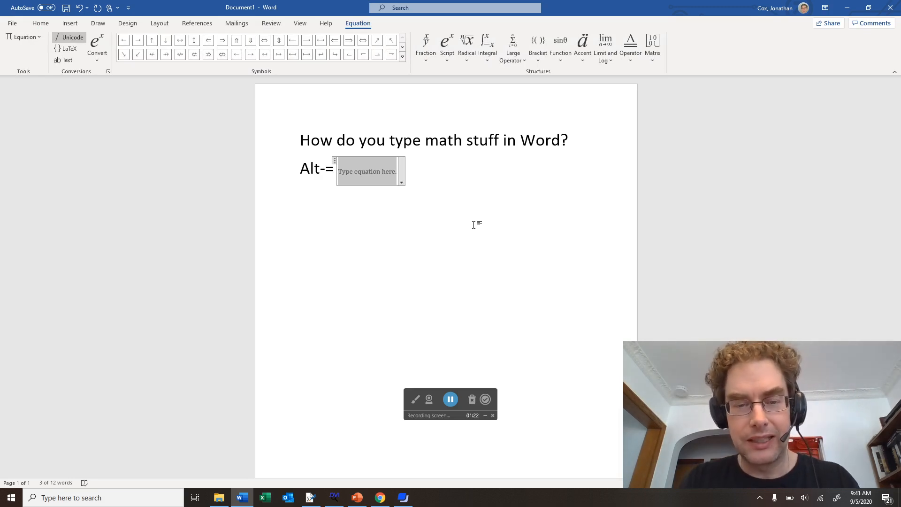
Enter the equation a² + b² = c² in the empty equation field after "Alt-=" and start a new line below it
text(a^2)
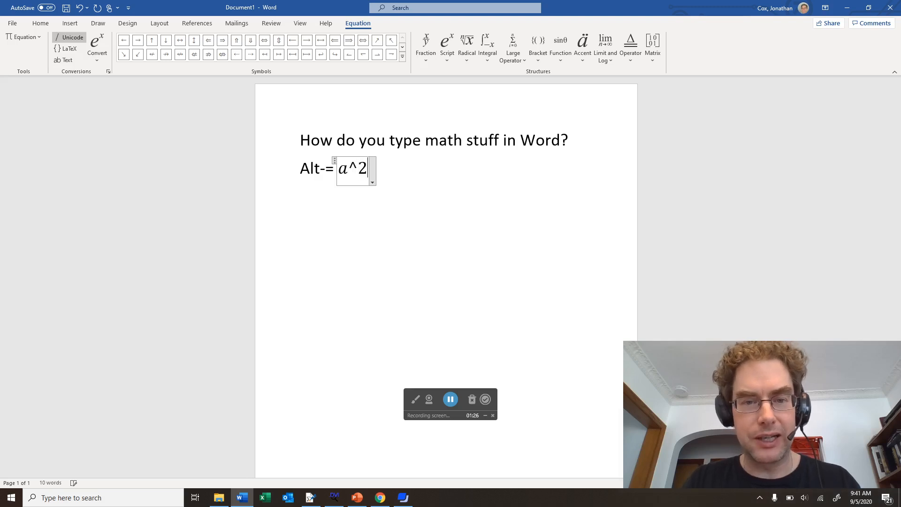
text(+)
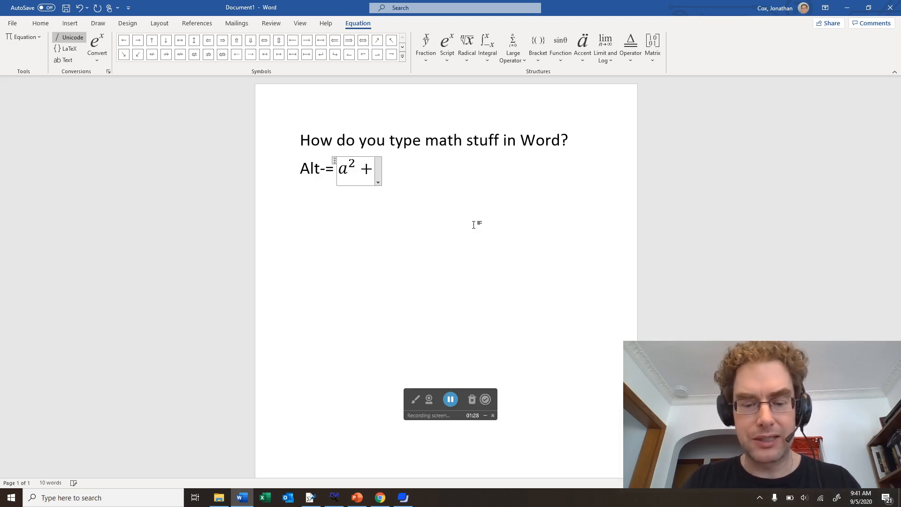
text(b^)
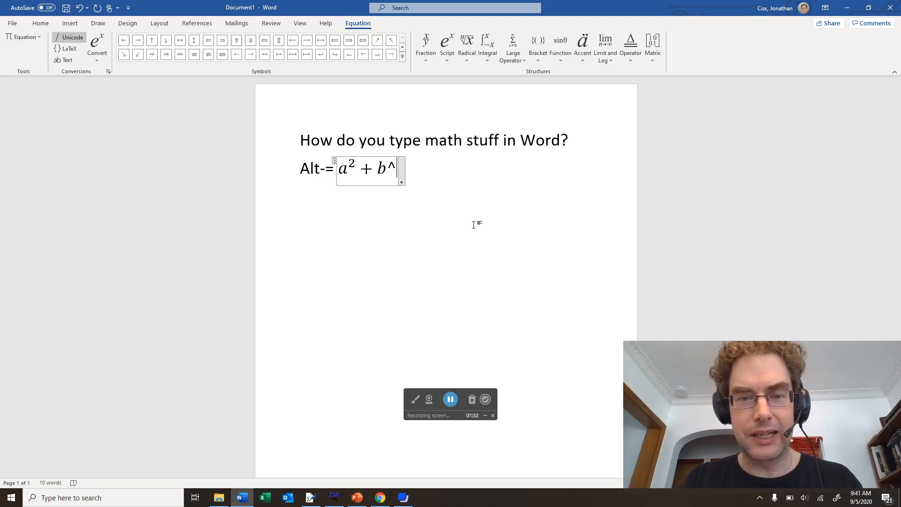
text(2)
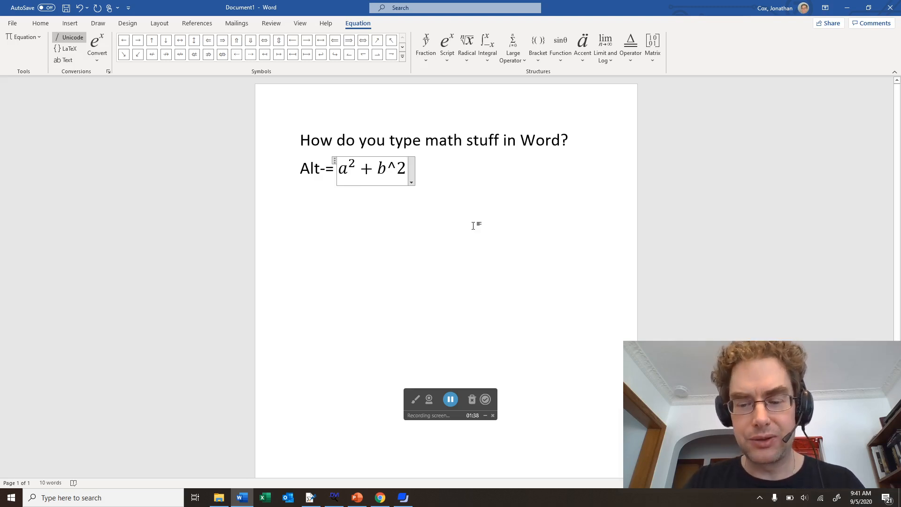
text(=)
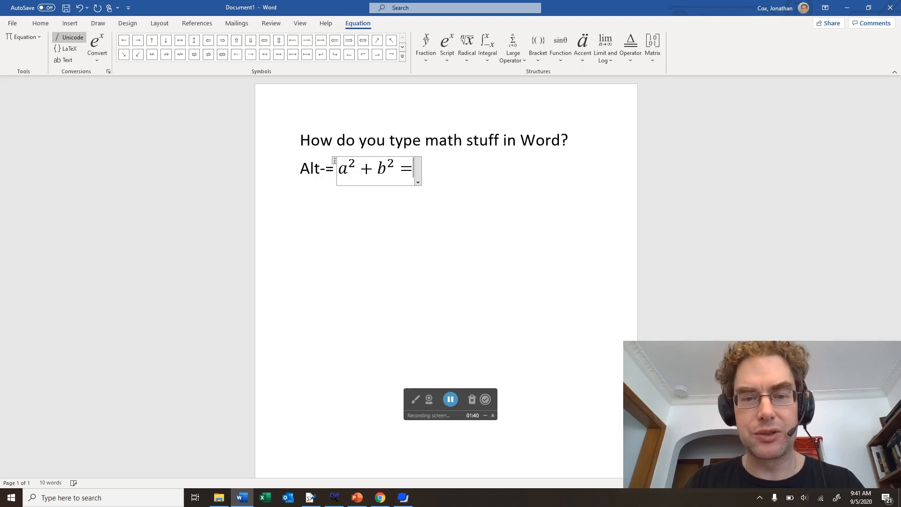
text( c^)
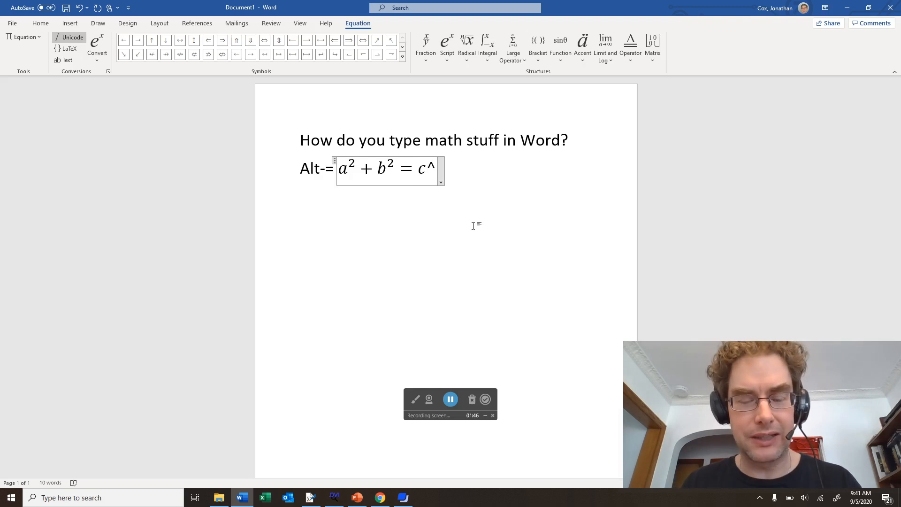
text(2)
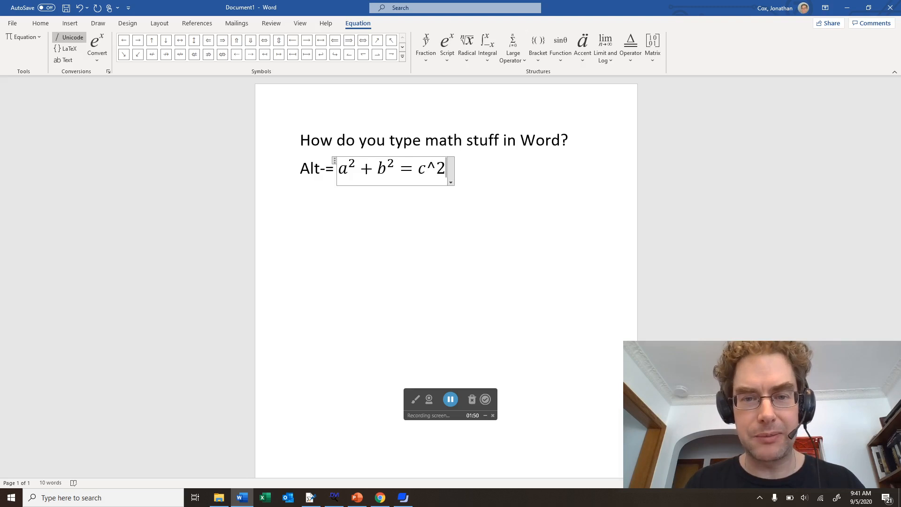
key(space)
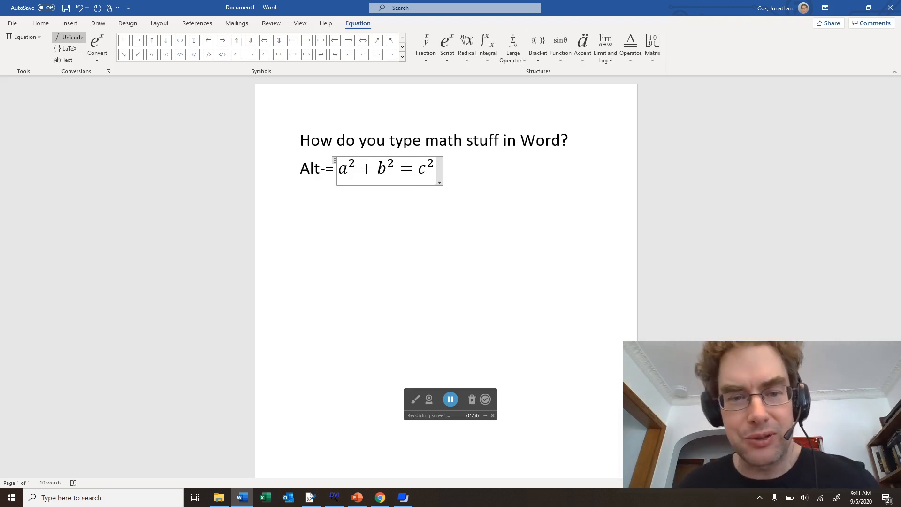
key(Right)
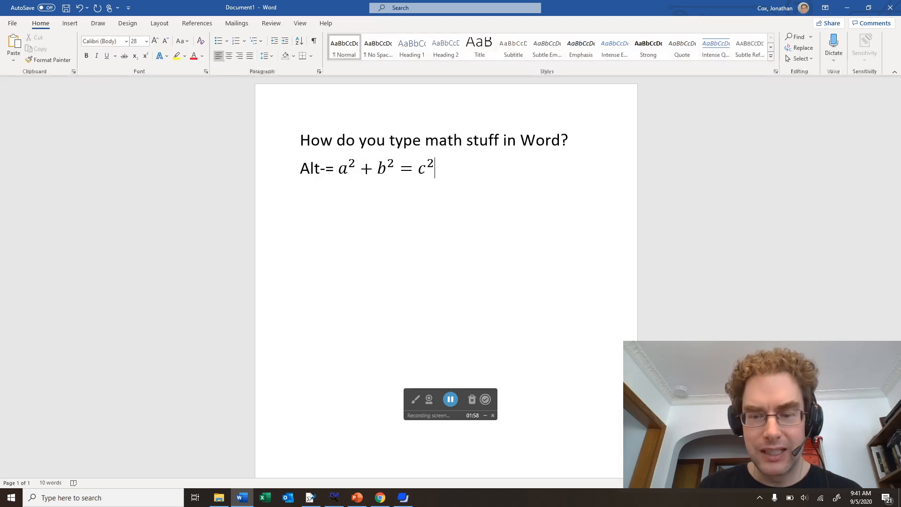
key(Return)
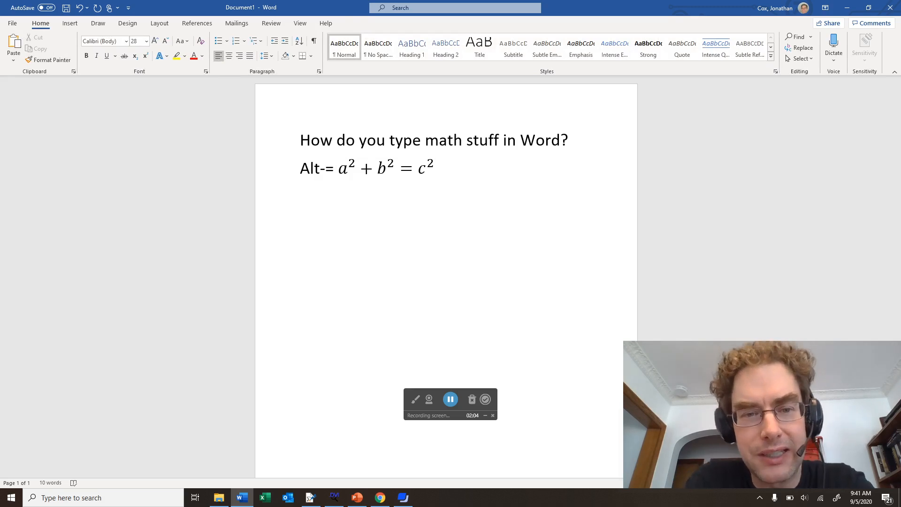
key(Left)
key(Left)
key(Left)
key(Left)
key(Left)
key(Left)
key(Left)
key(Left)
key(Left)
key(Left)
key(Left)
key(Left)
key(Left)
key(Left)
key(Left)
key(Left)
key(Left)
key(Left)
key(Left)
key(Left)
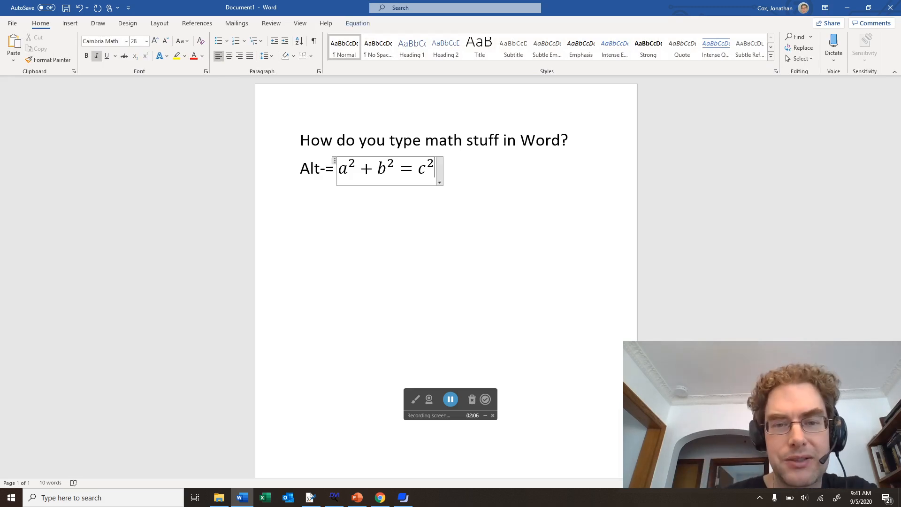
key(Left)
key(Left)
key(Left)
key(Right)
key(Right)
key(Right)
key(Right)
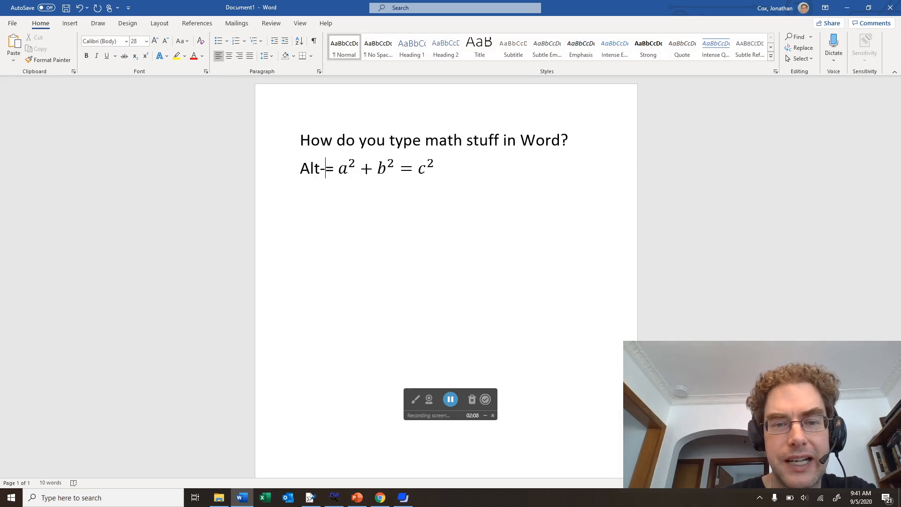
key(Right)
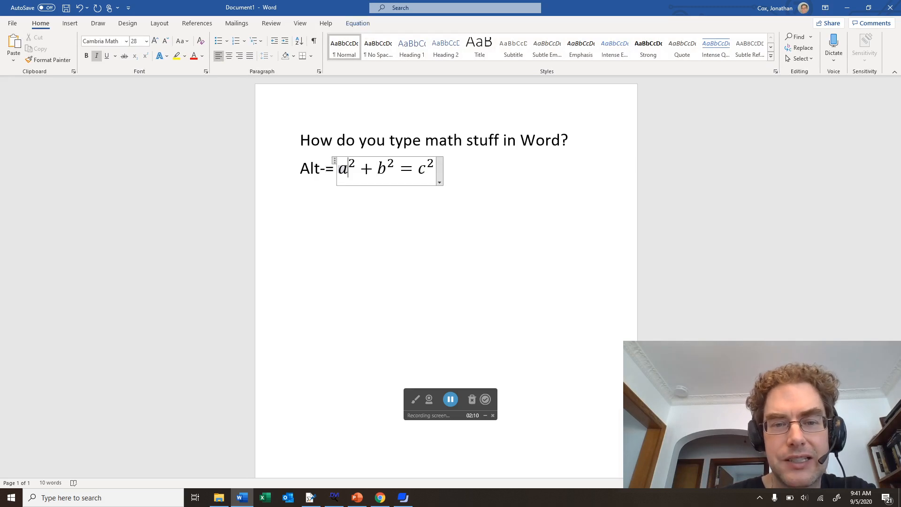
key(Down)
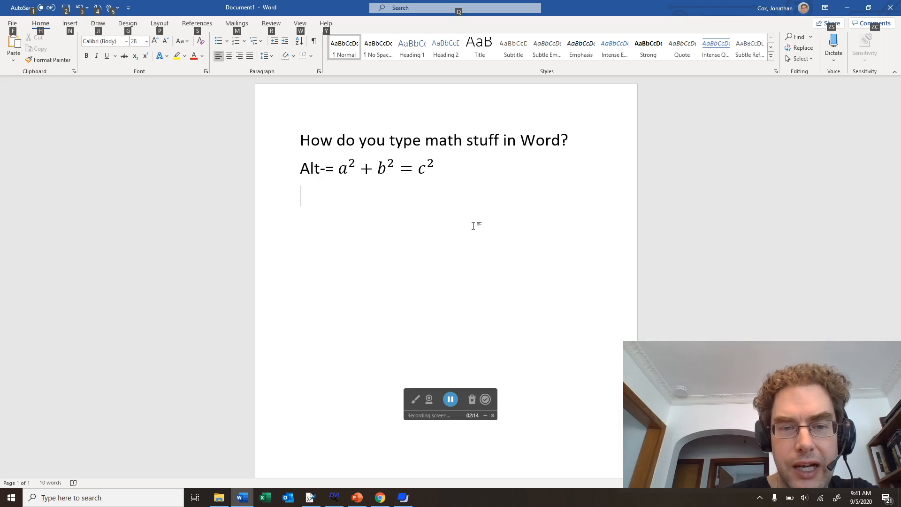
Insert a new equation on the empty line and enter (p ∧ q), taking the ∧ symbol from the Operators set
key(alt+=)
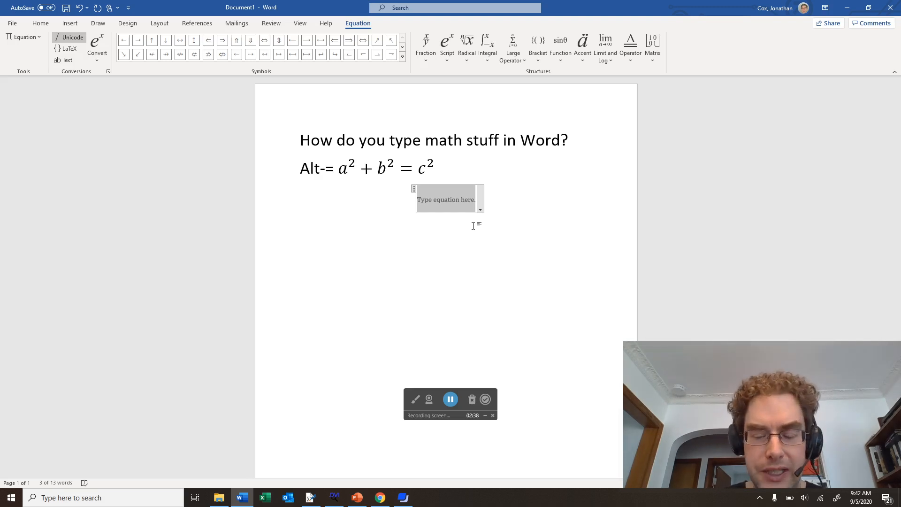
text((p)
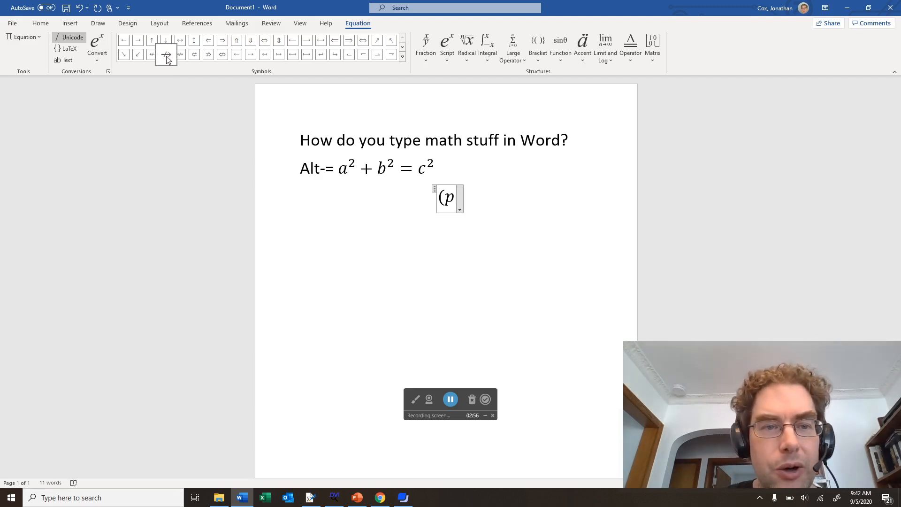
click(403, 56)
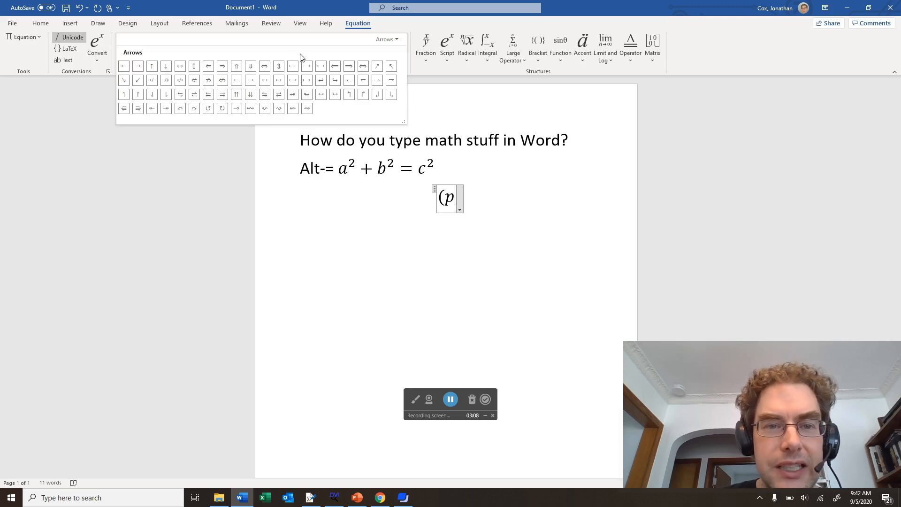
click(397, 40)
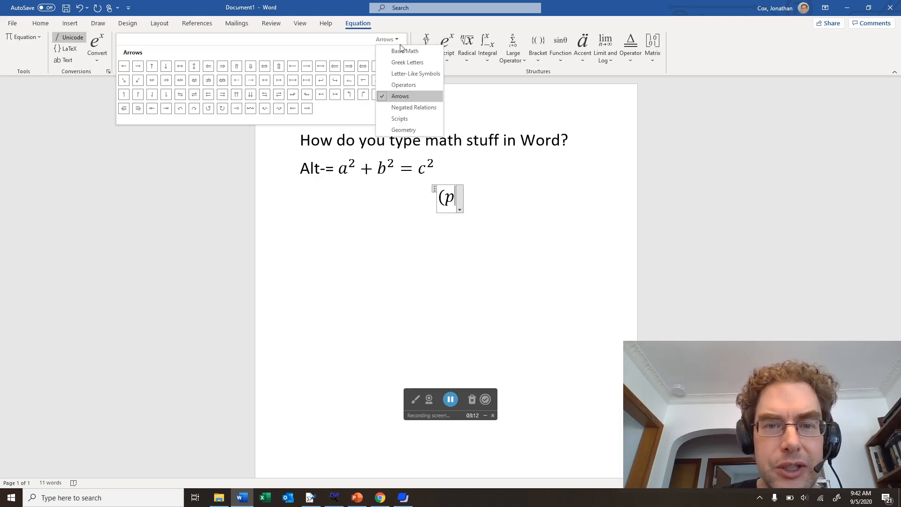
click(405, 51)
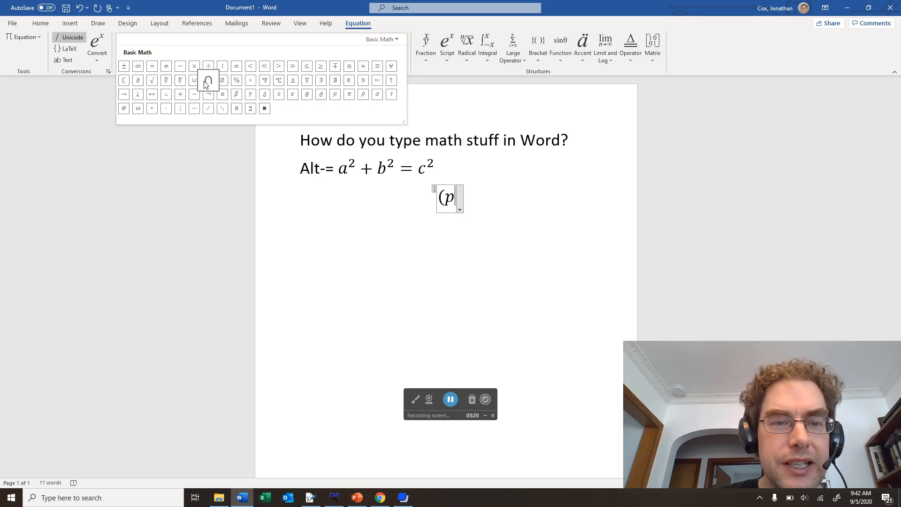
click(396, 40)
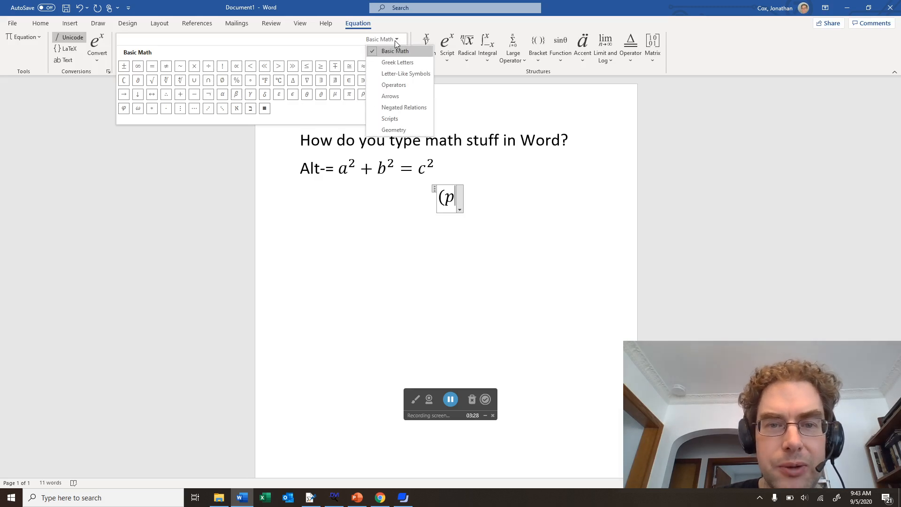
click(399, 84)
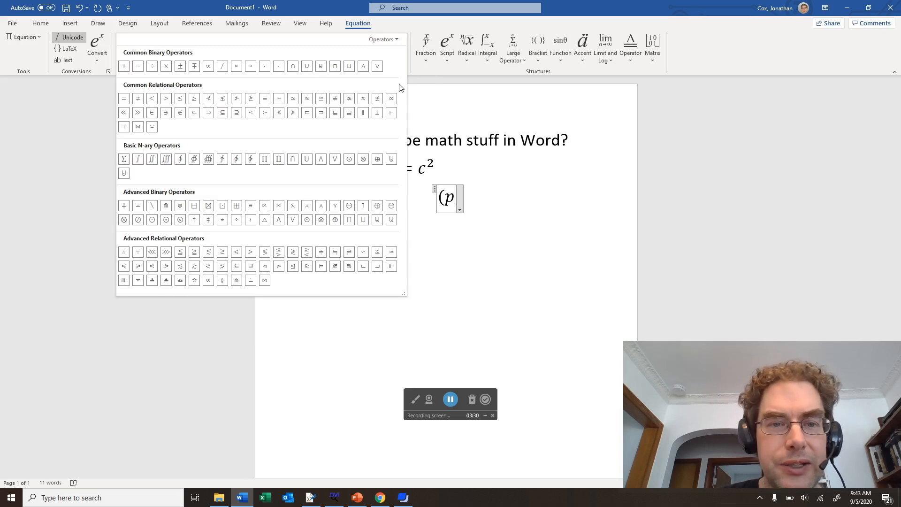
click(363, 67)
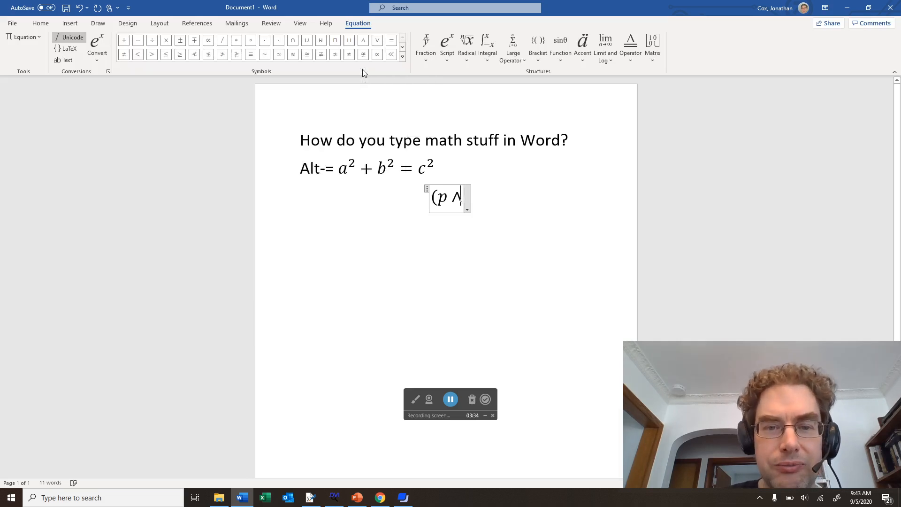
text(q))
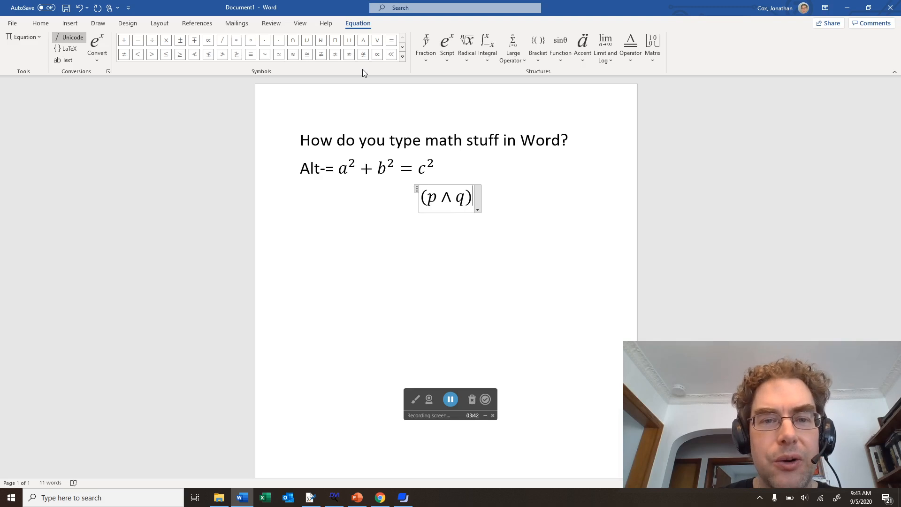
Extend the equation after (p ∧ q) with ∨ r → s and start a new line below it
click(377, 44)
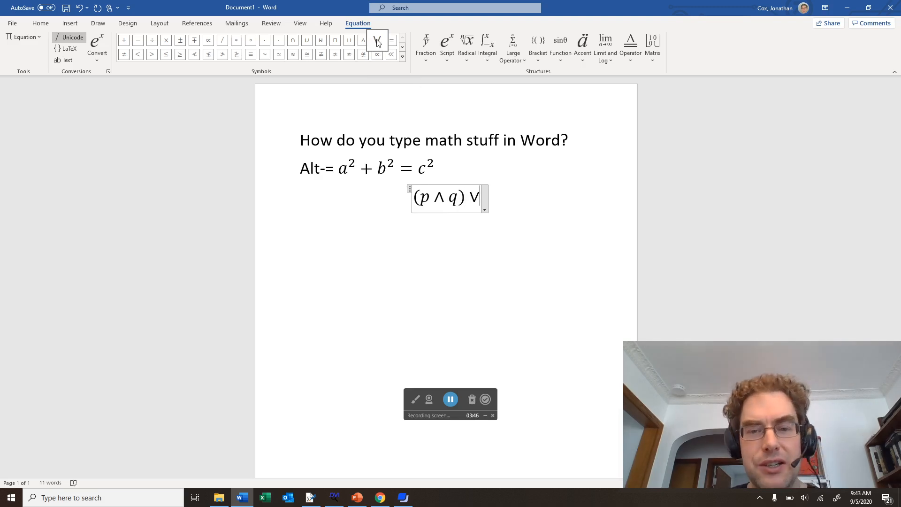
text(q)
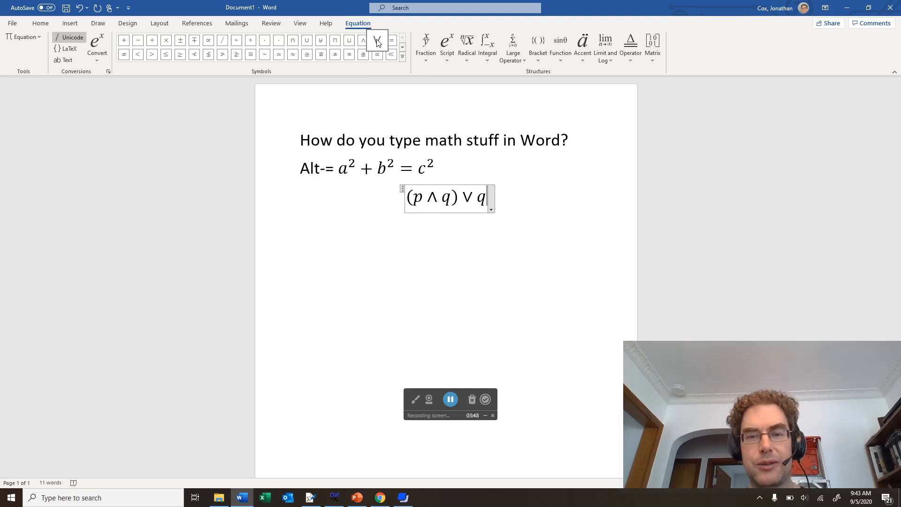
key(BackSpace)
text(r)
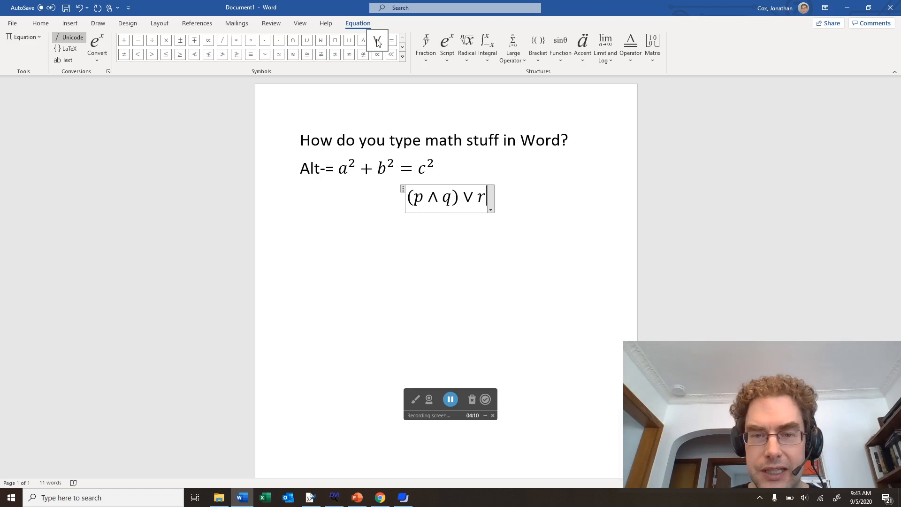
text(-)
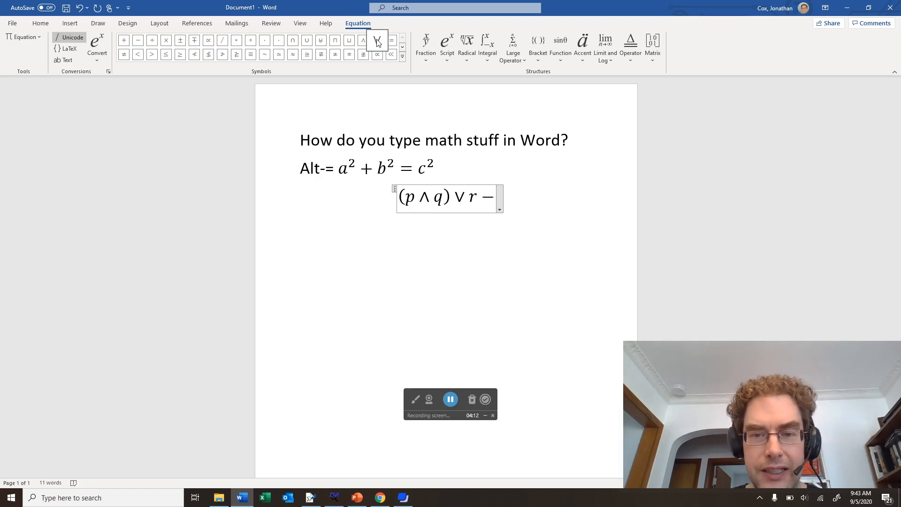
text(>)
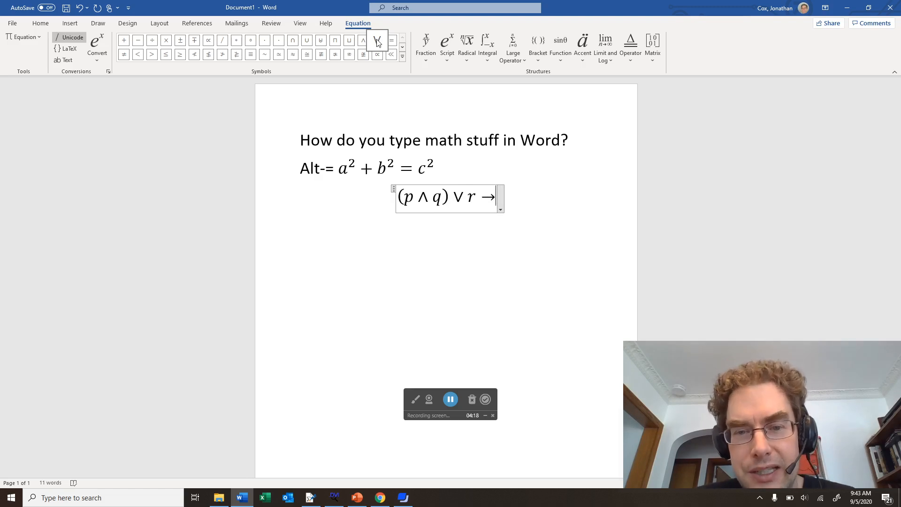
text(s)
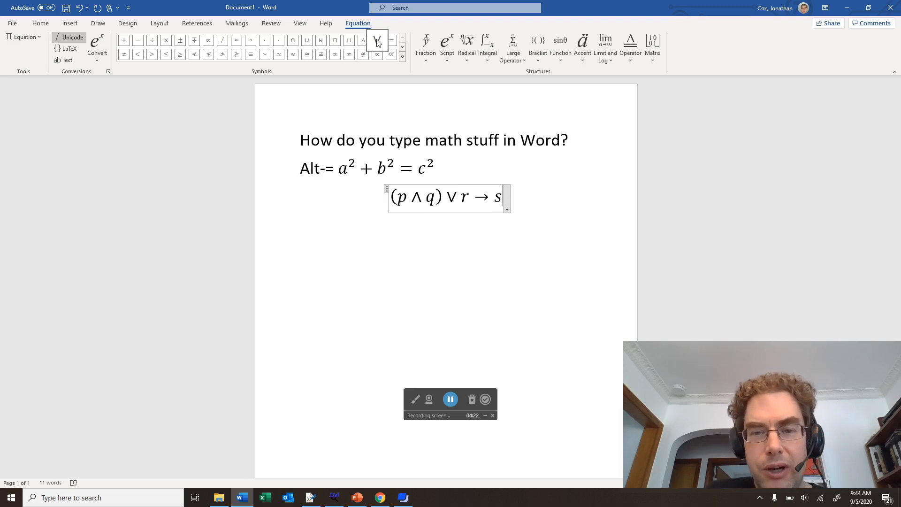
key(Return)
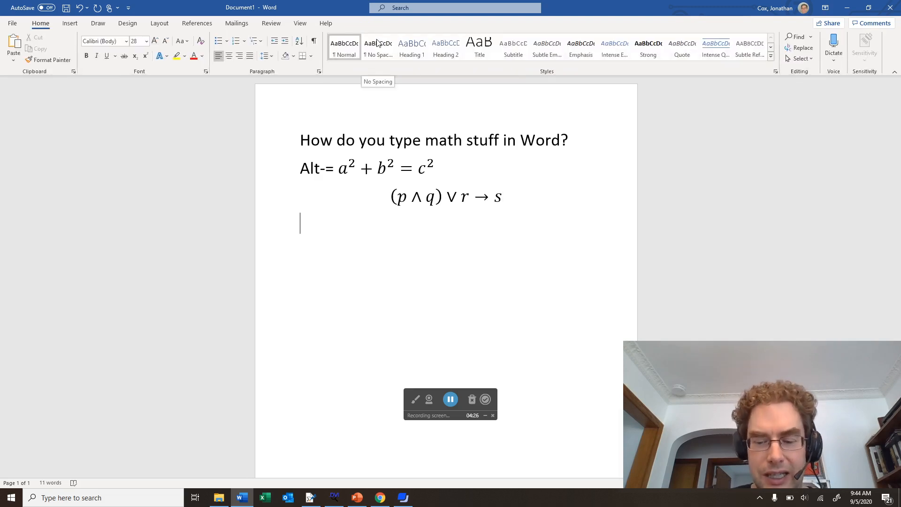
Insert a new equation on the empty line, enter a ↔ b with the ↔ symbol from the Arrows set, and start a new line below
key(alt+equal)
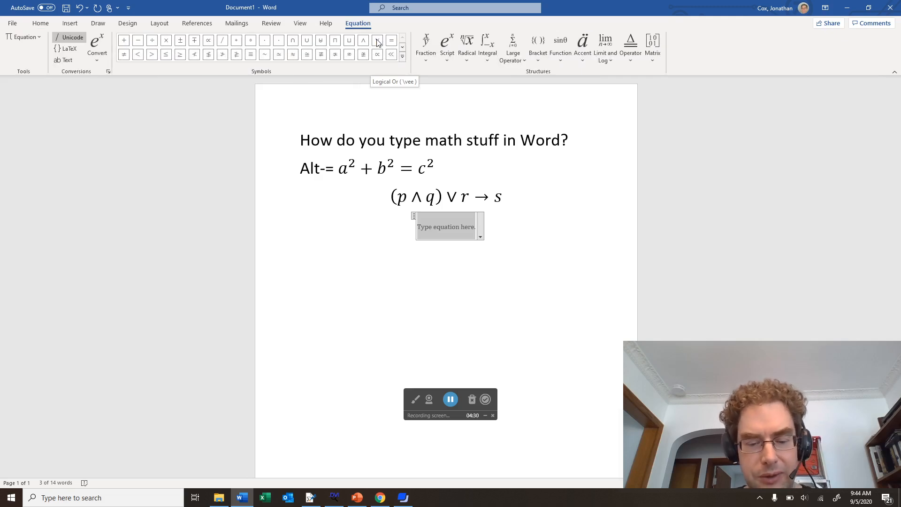
text(a)
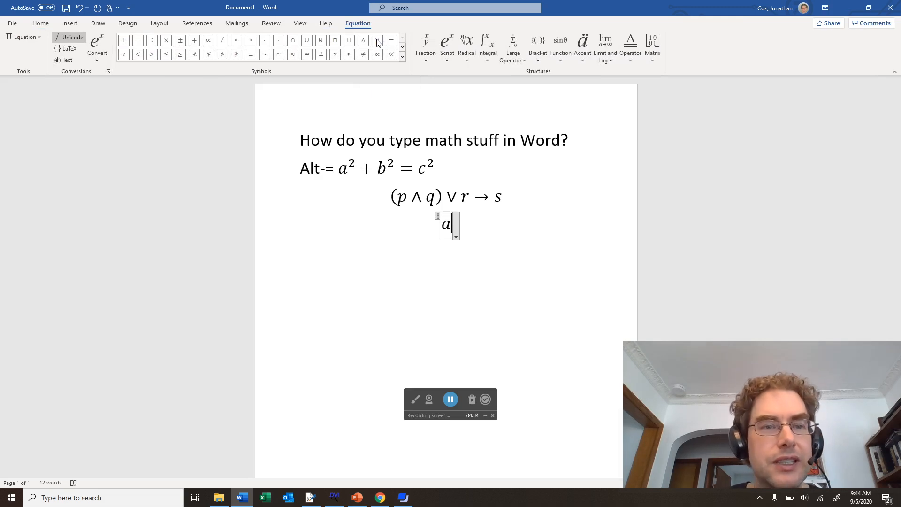
click(402, 56)
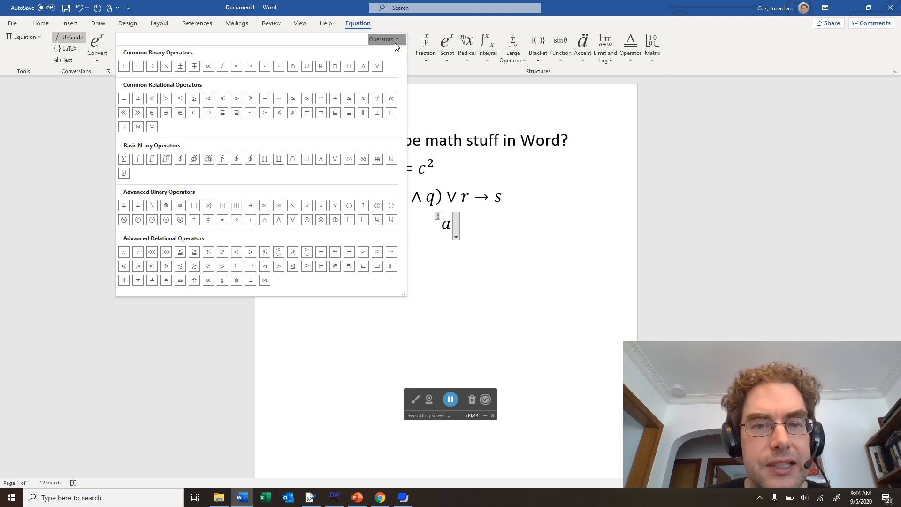
click(392, 40)
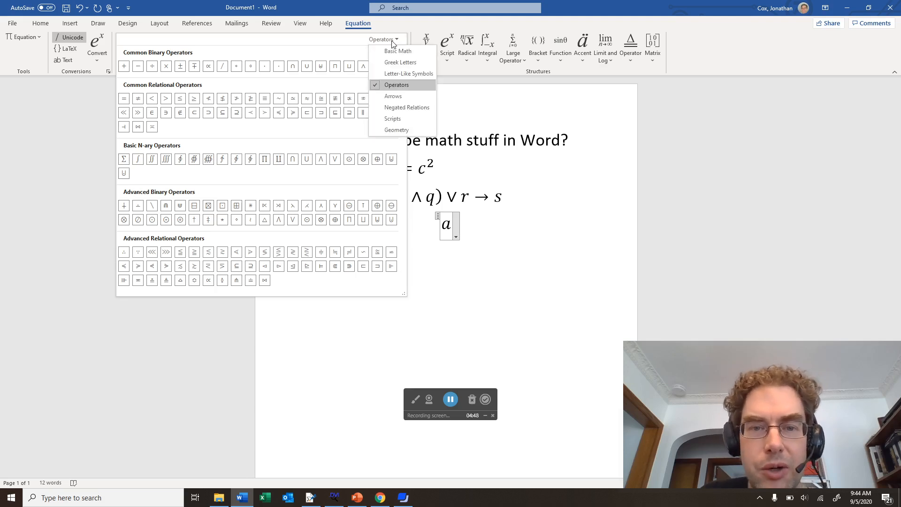
click(397, 97)
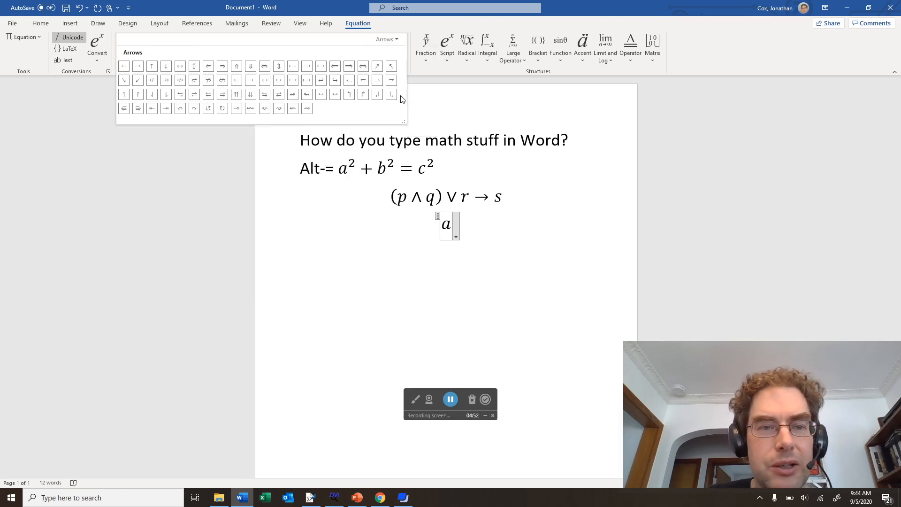
click(178, 67)
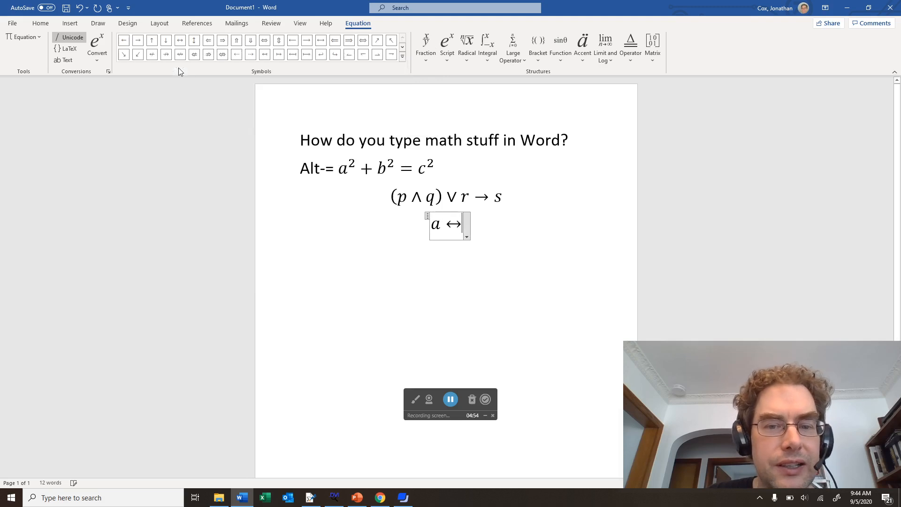
text(b)
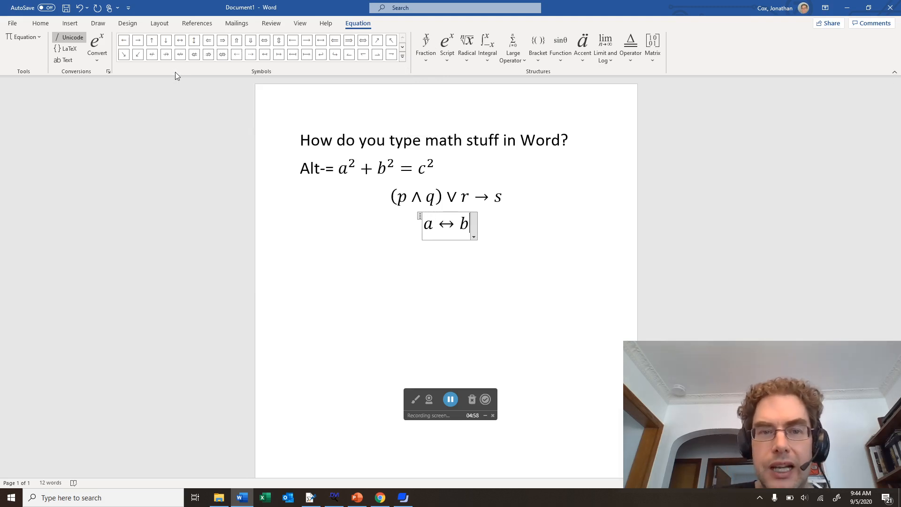
key(Return)
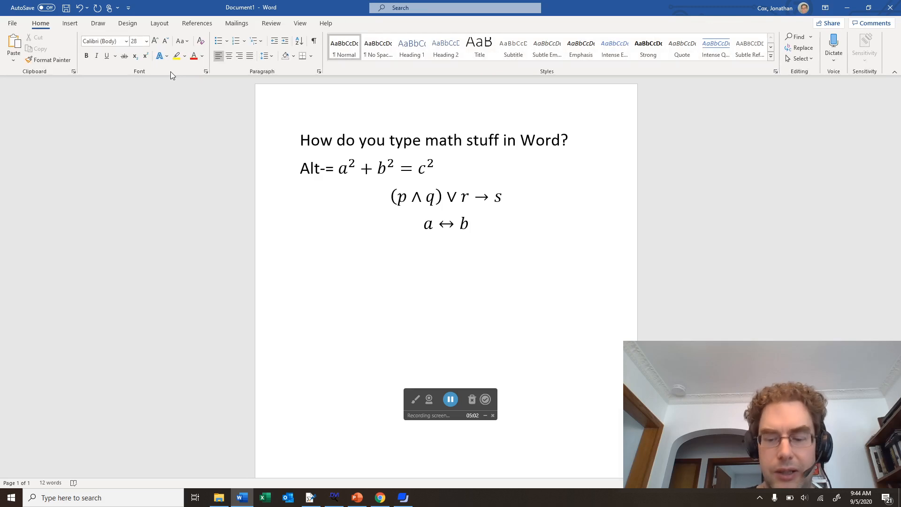
Enter "This is text." on the empty line below a ↔ b and insert an empty inline equation after it
key(alt)
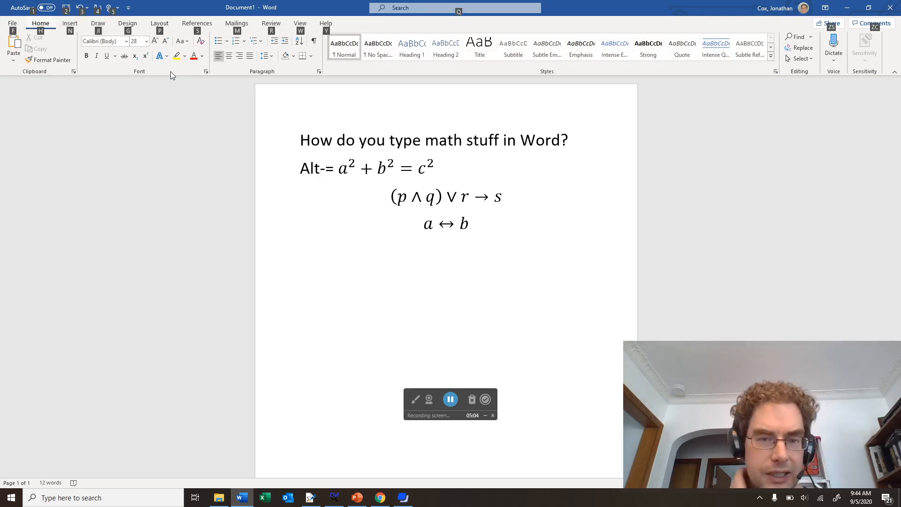
click(328, 242)
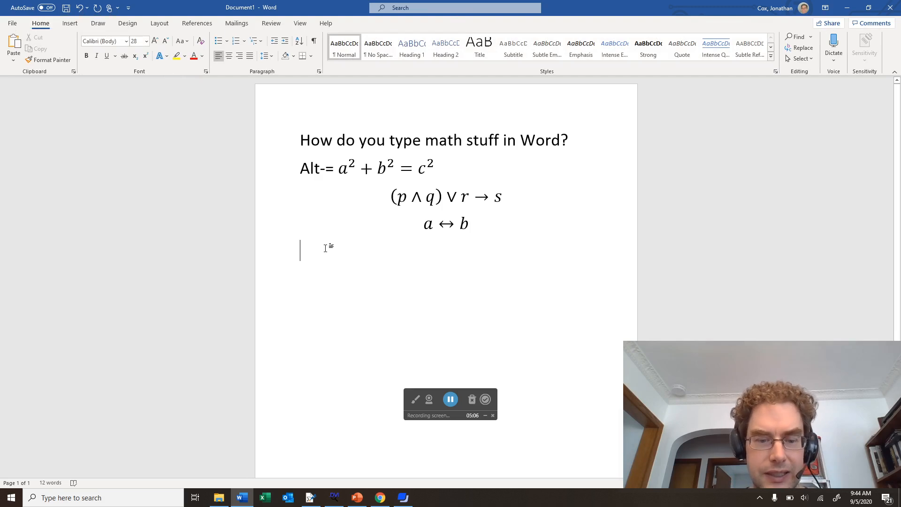
text(This)
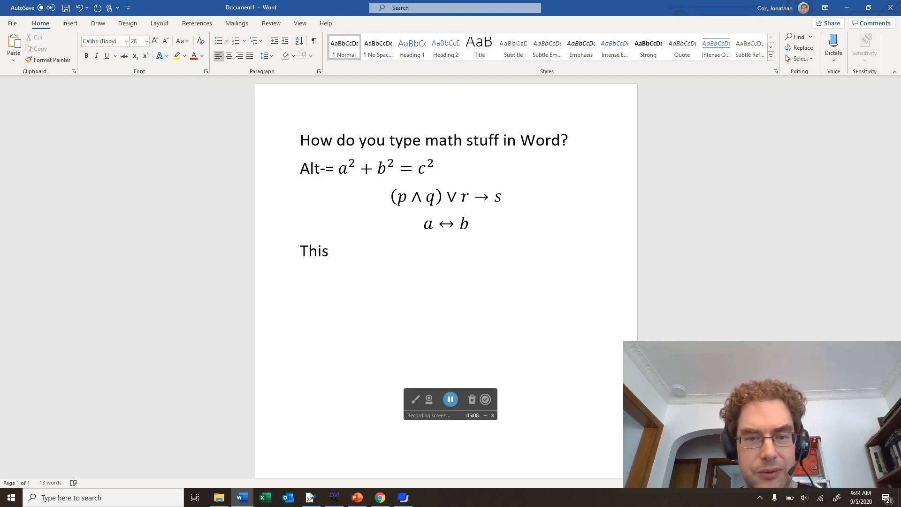
text( is text.)
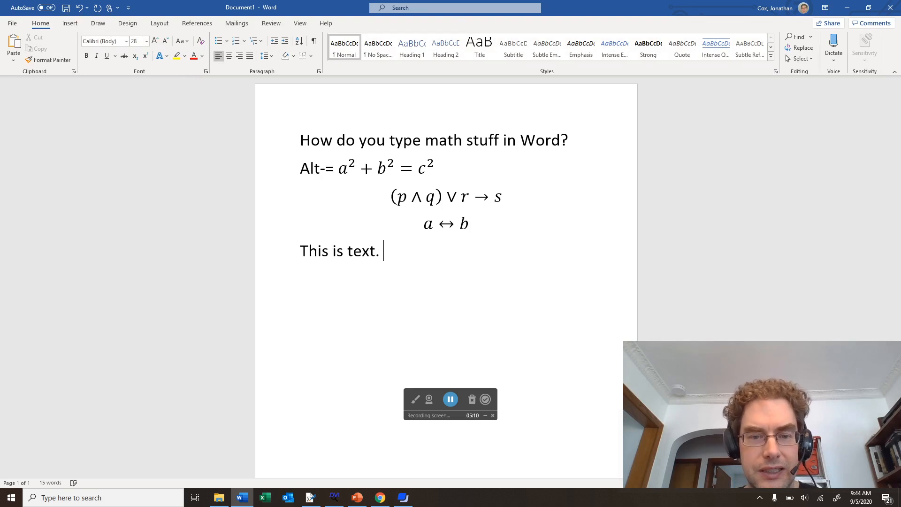
key(alt+equal)
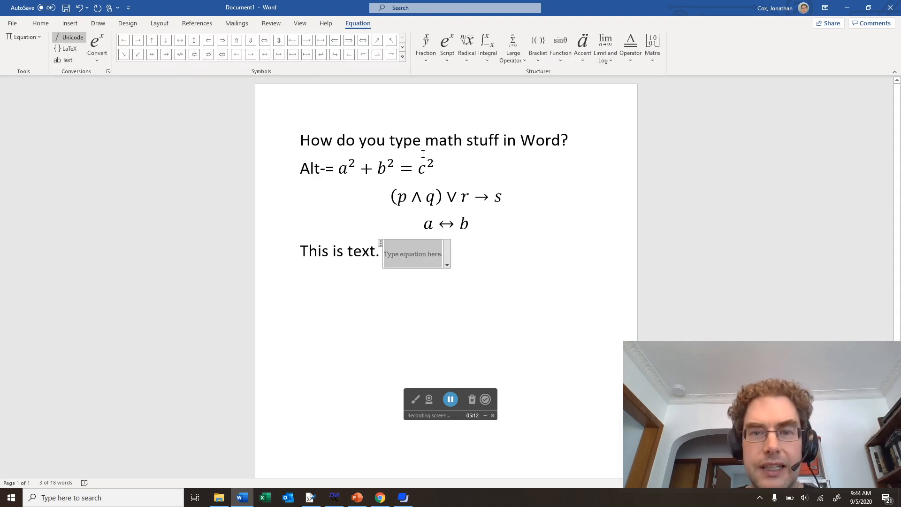